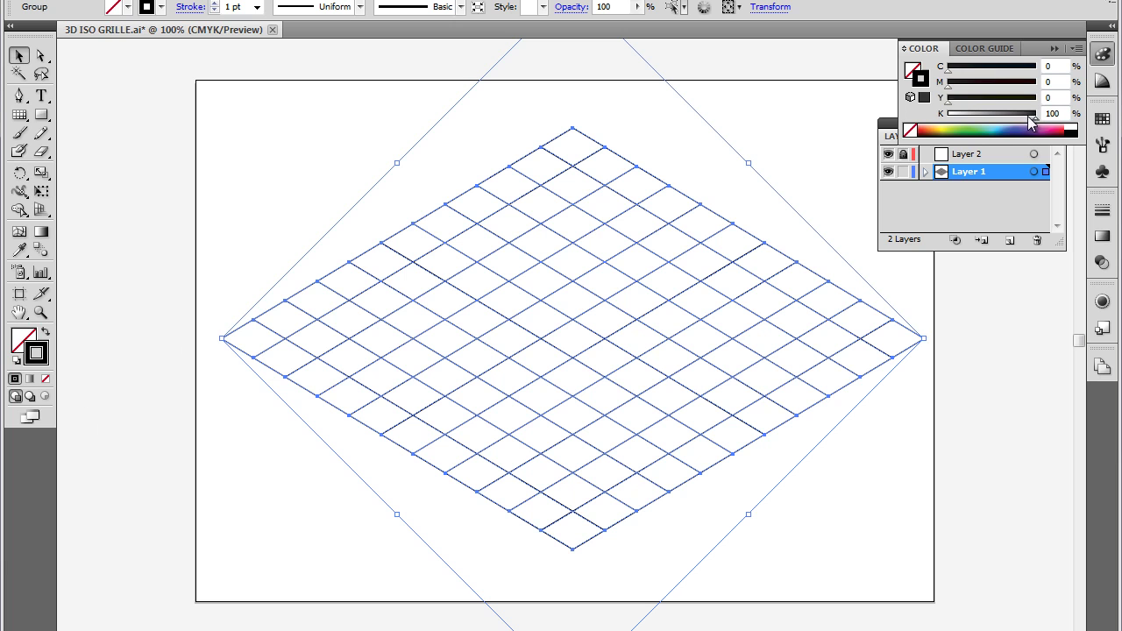
Set the grid's stroke to 59% black and swap the lock from Layer 2 to Layer 1
left_click(873, 440)
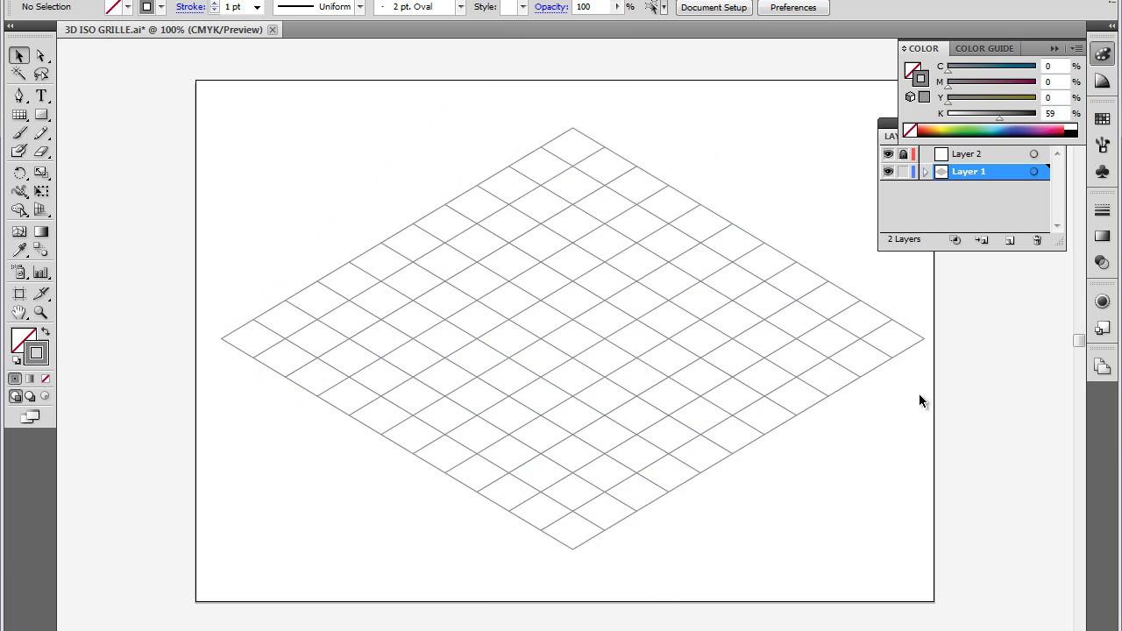
left_click(903, 171)
left_click(903, 154)
Rename Layer 2 as CUBE
double_click(969, 154)
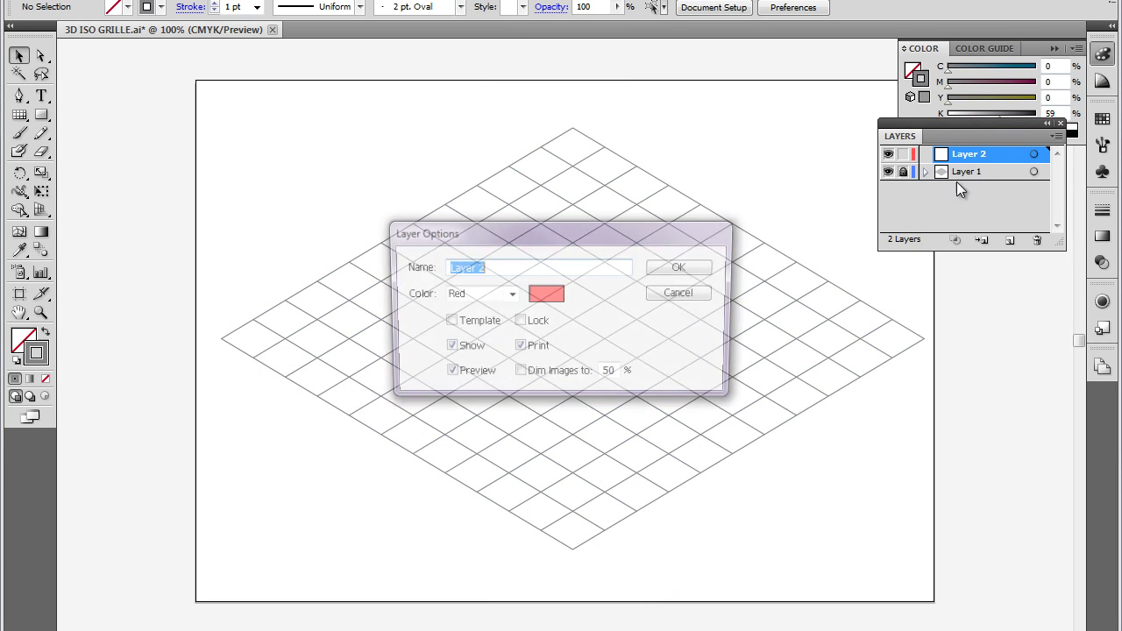
type("CUB")
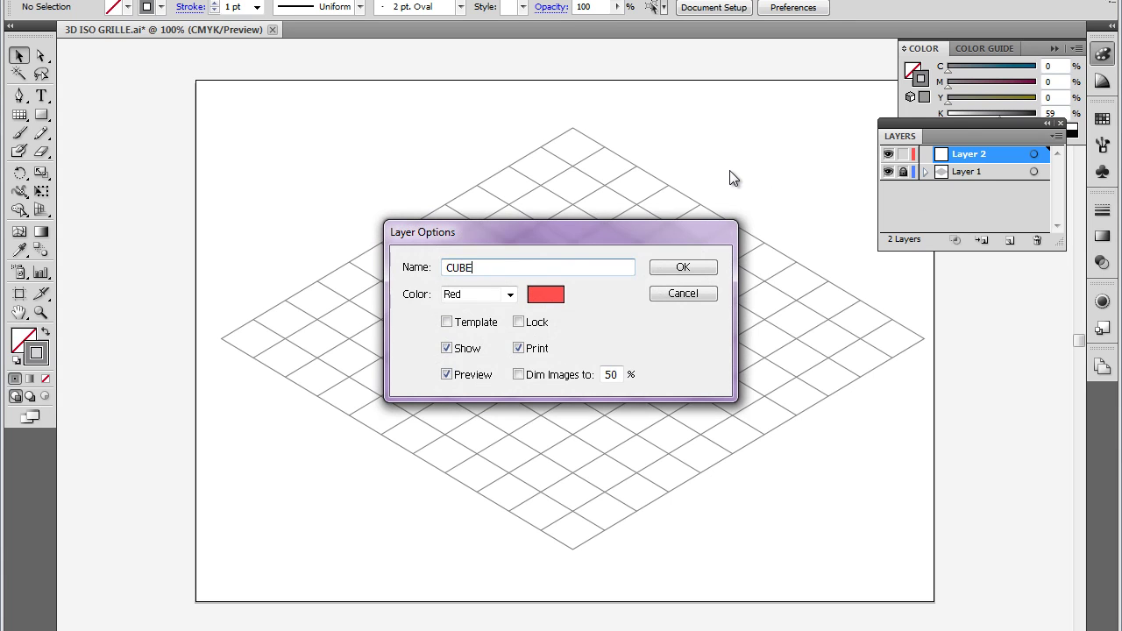
type("E")
key("Return")
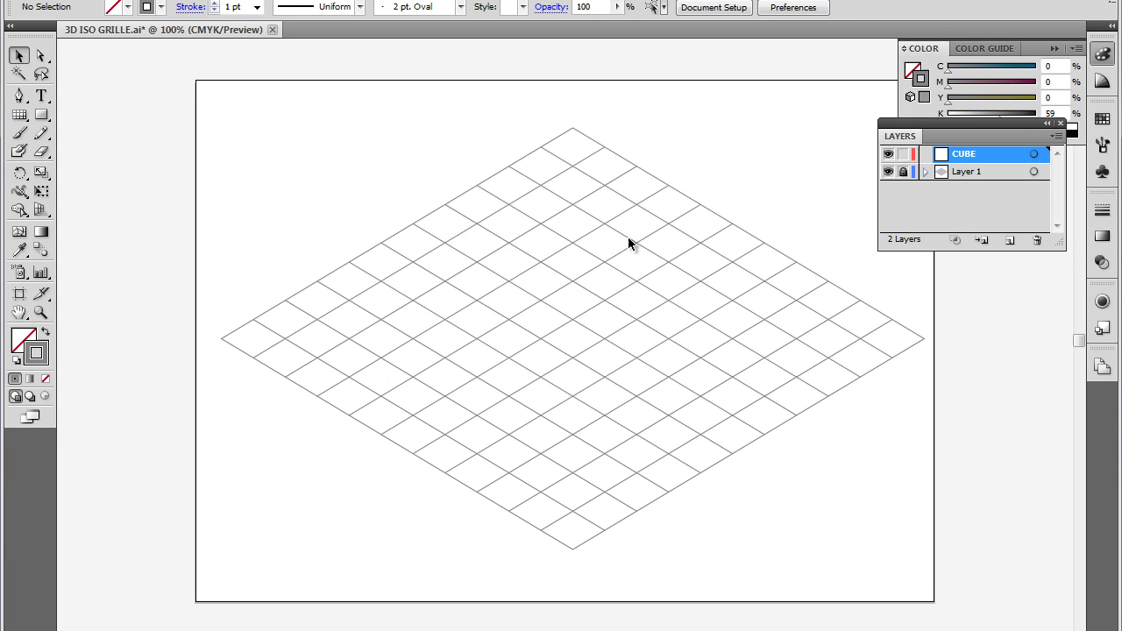
Set up the Rectangle tool with no stroke and a blue-grey fill of C 8, M 0, Y 0, K 34
left_click(41, 115)
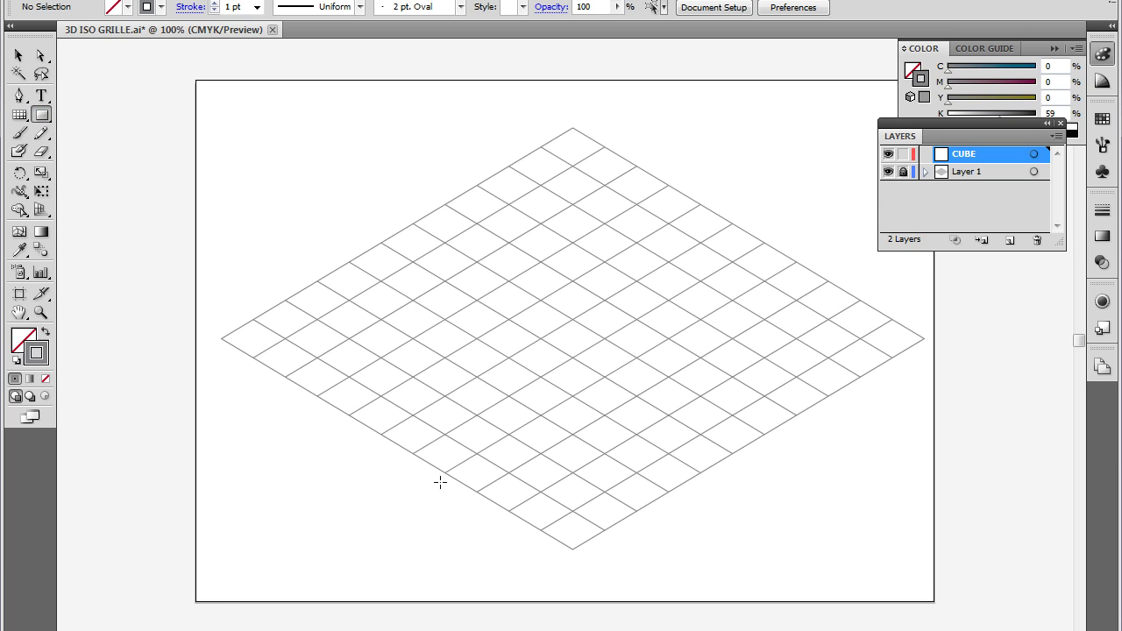
left_click(44, 120)
left_click(142, 120)
left_click(44, 334)
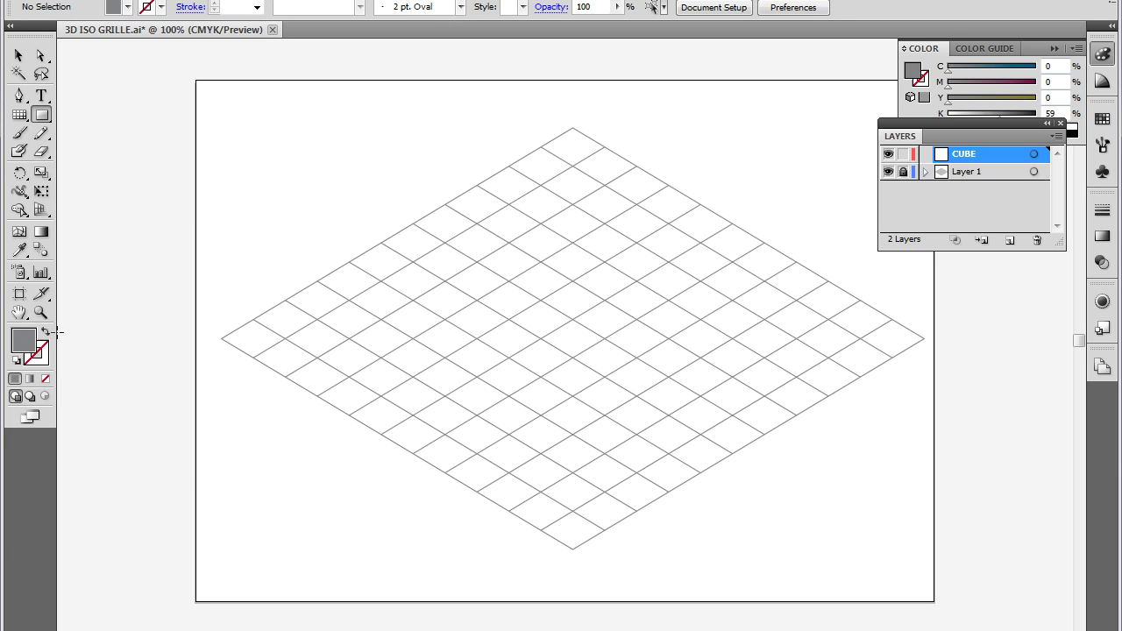
left_click(24, 342)
mouse_move(989, 121)
left_mouse_down()
mouse_move(985, 157)
mouse_move(987, 117)
mouse_move(973, 116)
left_mouse_up()
left_click_drag(950, 70, 955, 68)
left_click(979, 117)
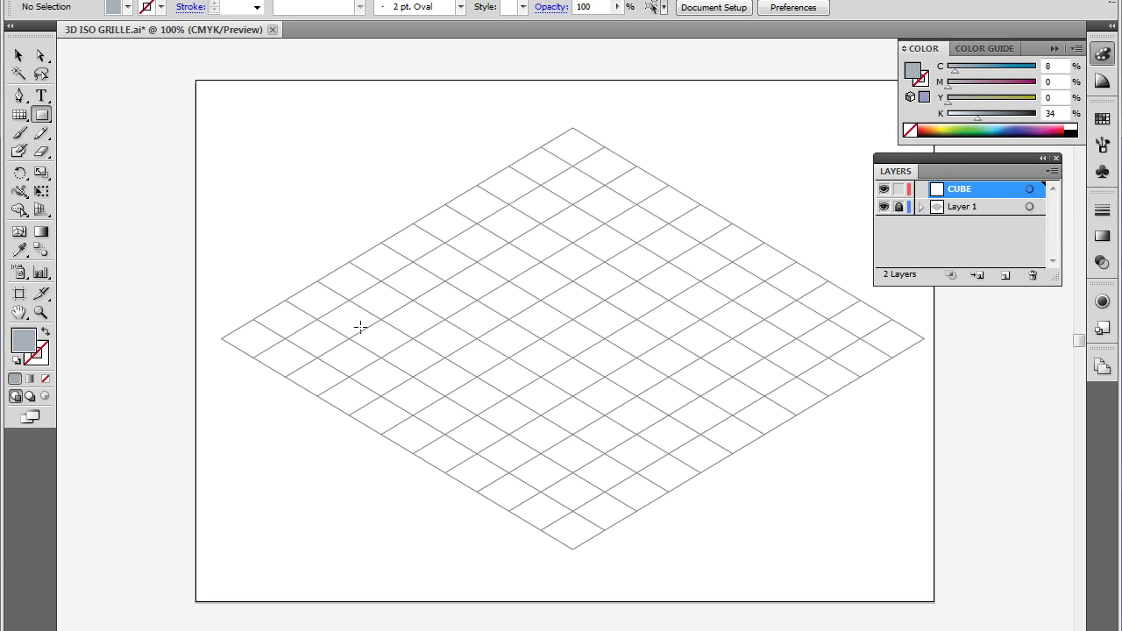
Draw a rectangle about 39 × 64 mm on the CUBE layer and place its lower-left corner on the grid's lower-left edge
left_click_drag(326, 243, 423, 401)
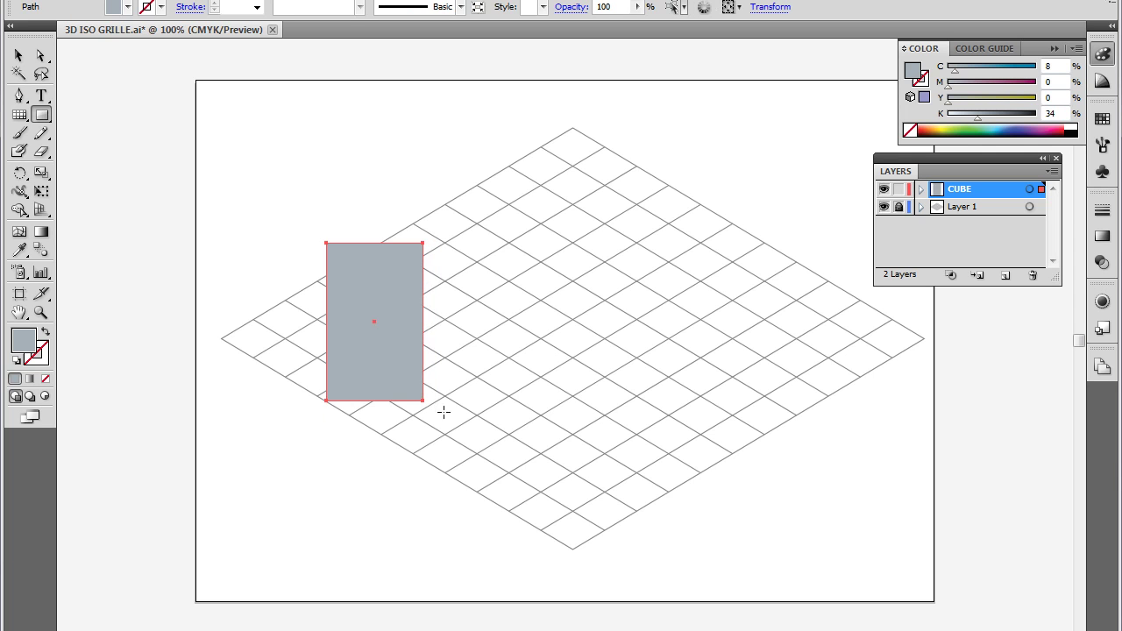
left_click(19, 55)
left_click_drag(376, 365, 348, 341)
left_click(456, 478)
left_click(367, 492)
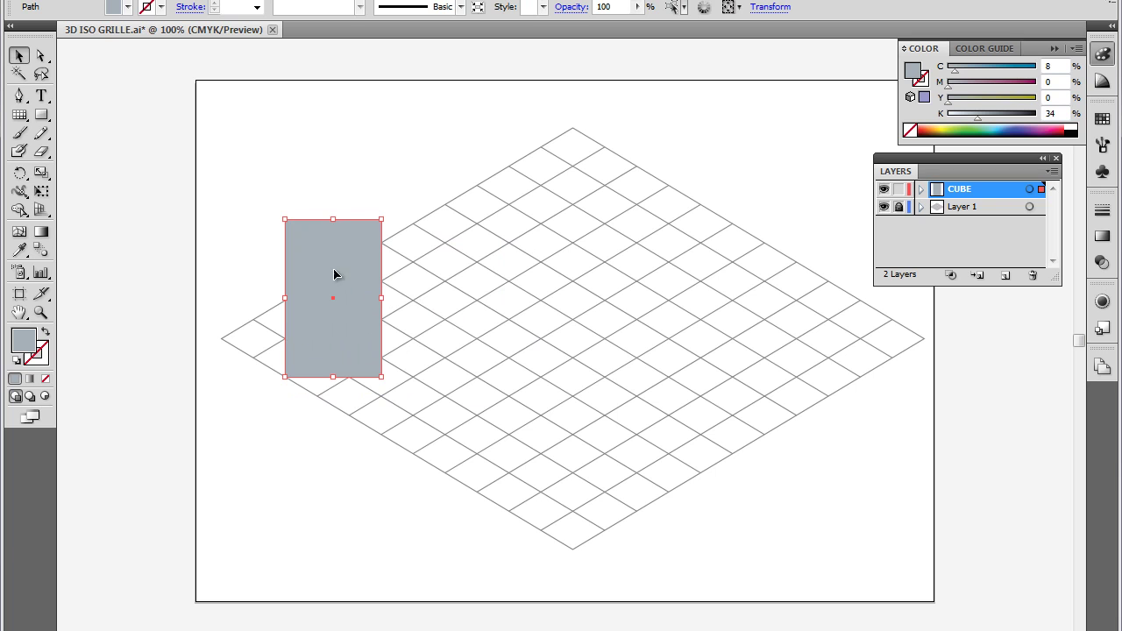
left_click_drag(336, 289, 338, 314)
Try to skew the rectangle by moving its two right corners down to the grid's lower-left edge
left_click(41, 56)
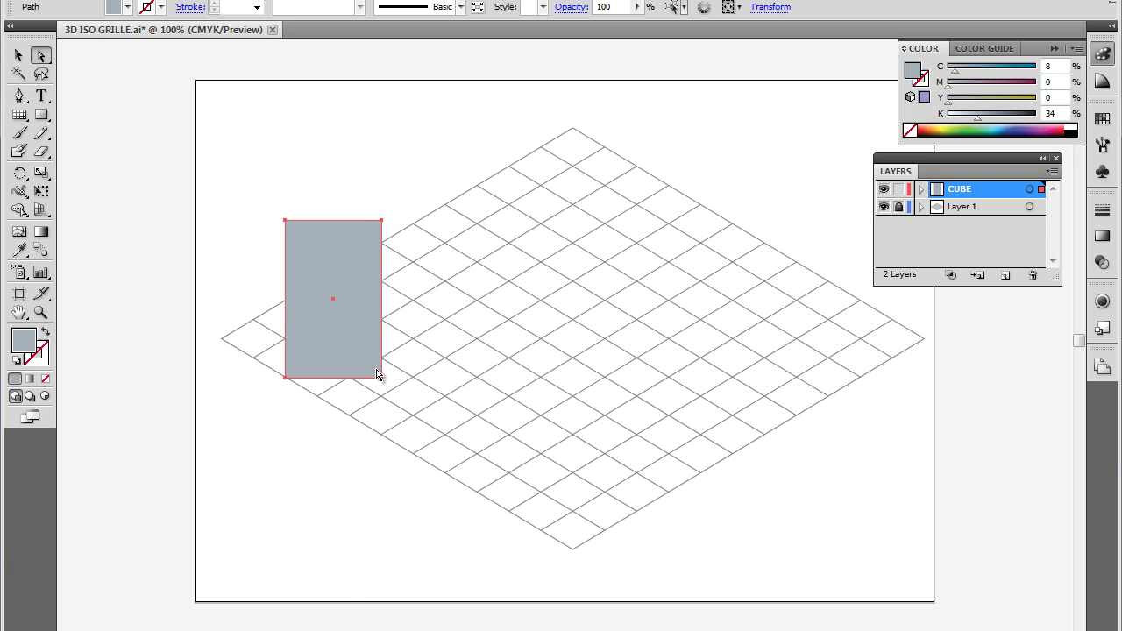
left_click(389, 251)
left_click(383, 274)
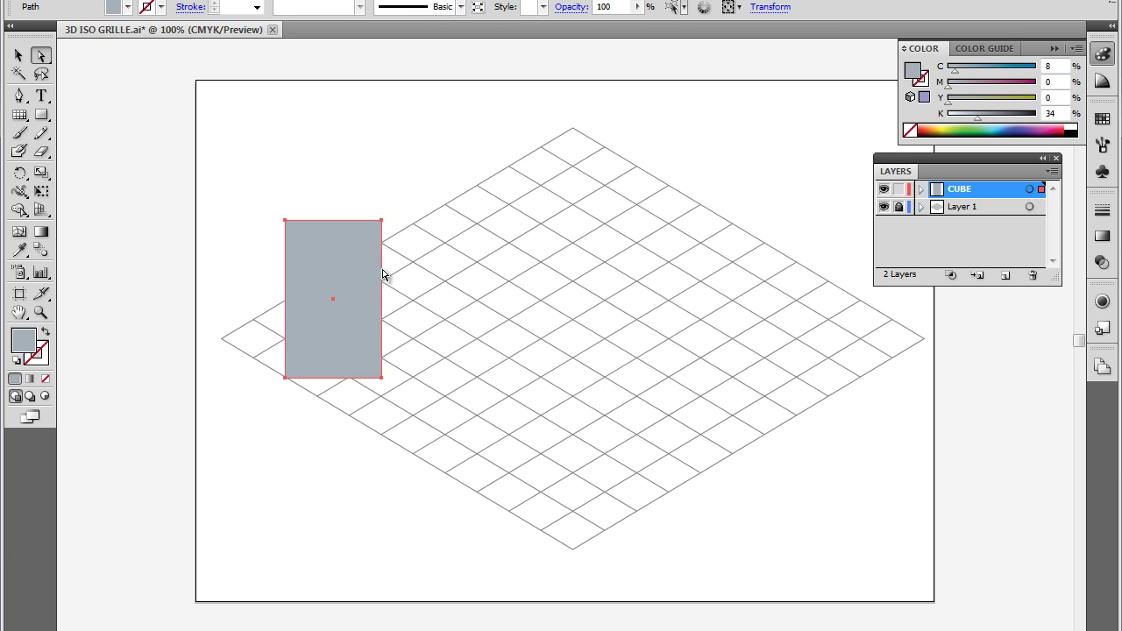
left_click(388, 219)
left_click(386, 261)
left_click(384, 379)
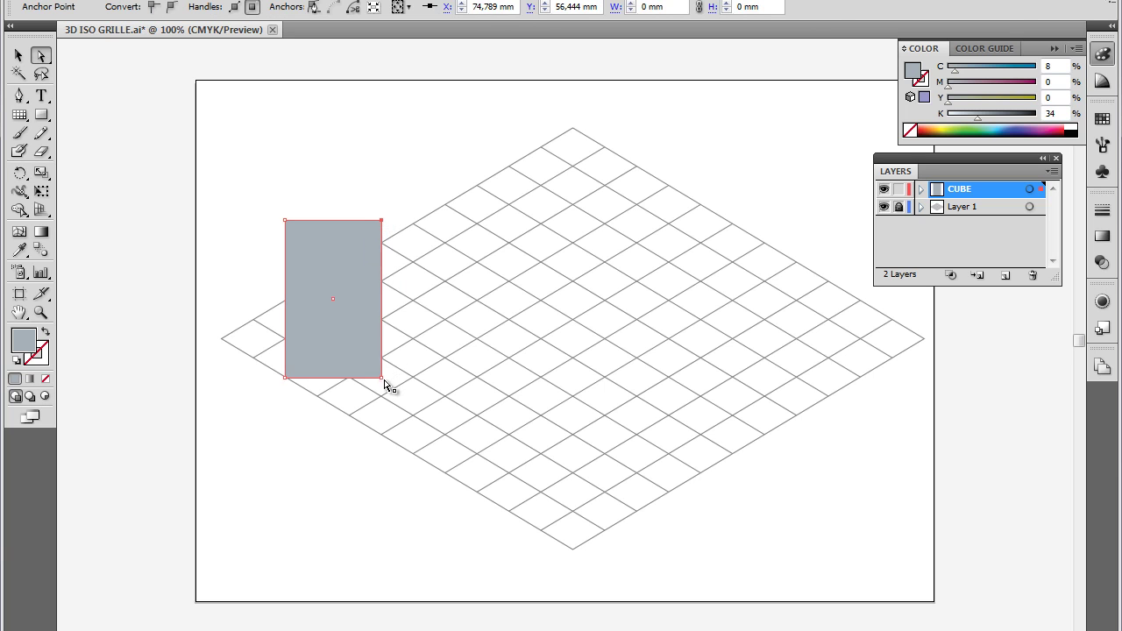
key("ctrl+a")
left_click_drag(382, 383, 365, 427)
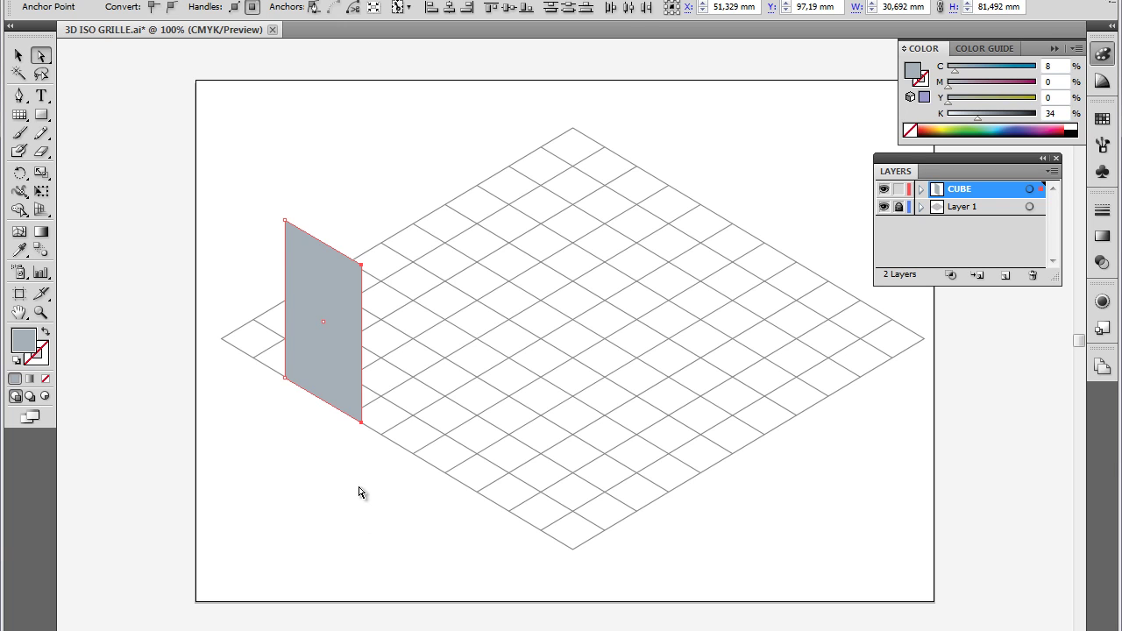
key("ctrl+z")
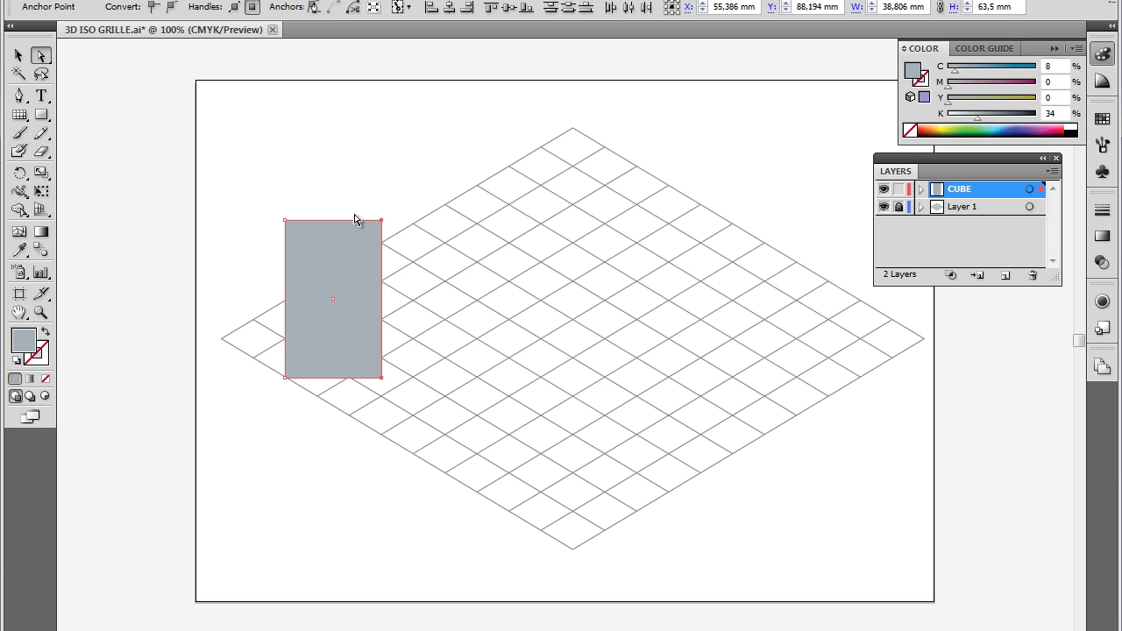
Skew the rectangle into a left face about 30 mm wide by moving its two right corners down to the grid's lower-left edge
left_click(407, 204)
left_click(381, 220)
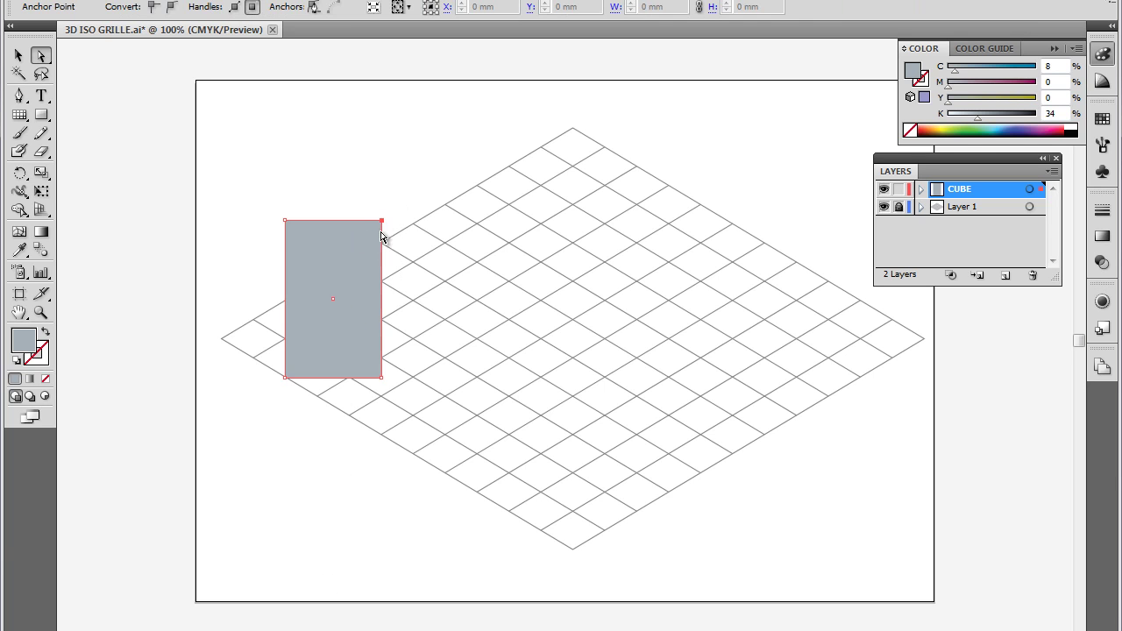
left_click(383, 390)
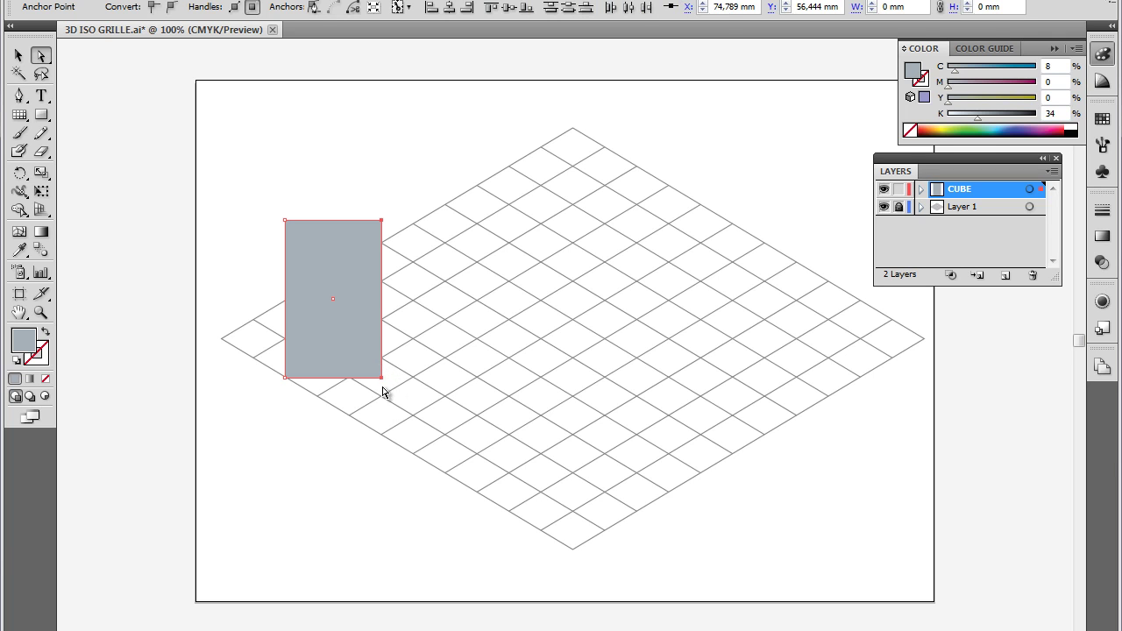
left_click_drag(382, 384, 360, 425)
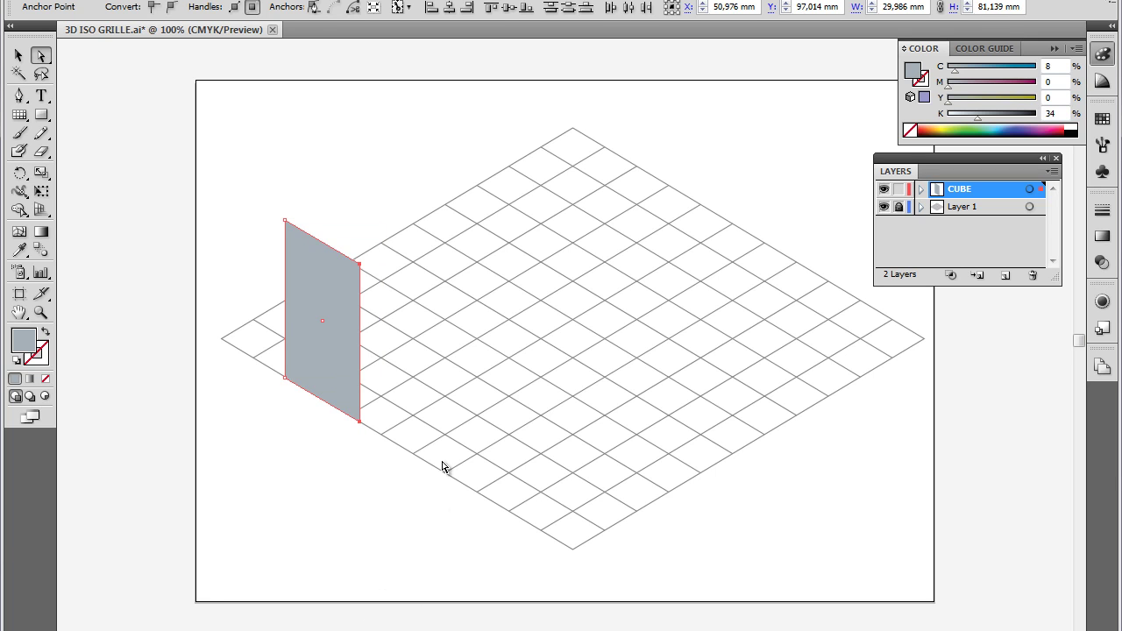
left_click(18, 55)
left_click(275, 145)
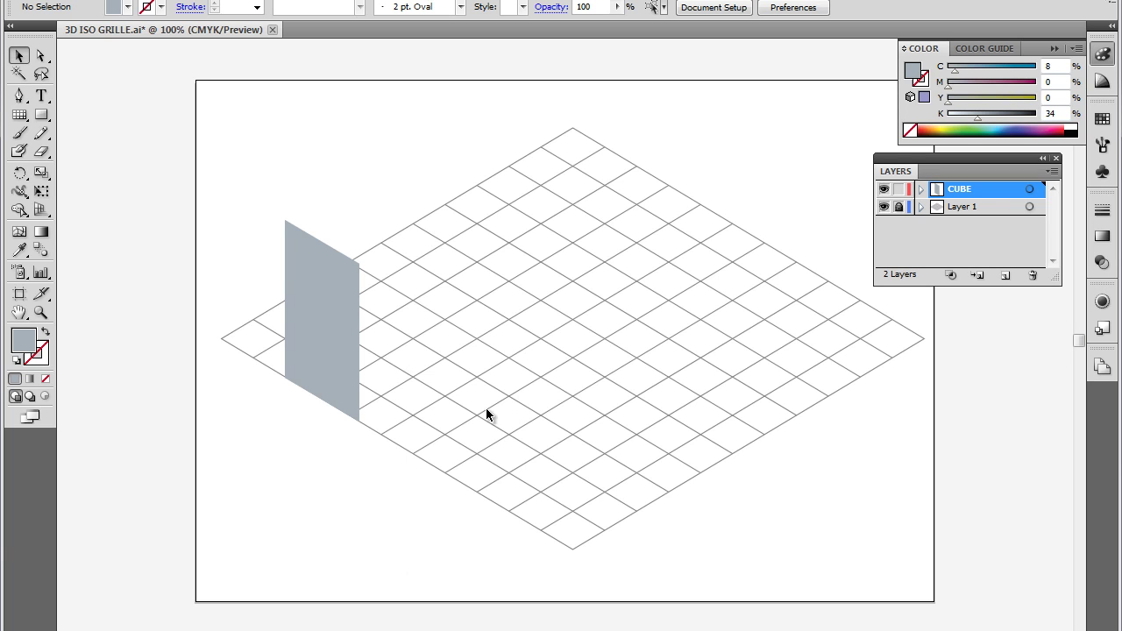
Expand the CUBE layer's contents and duplicate the left face in place, in front of the original
left_click(920, 189)
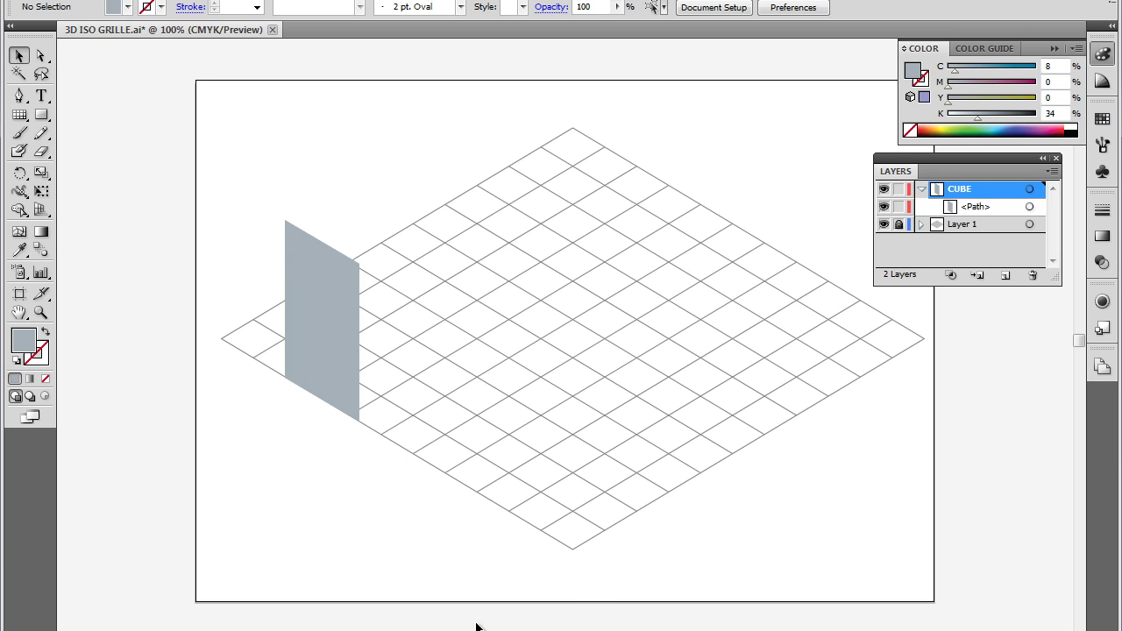
left_click(317, 350)
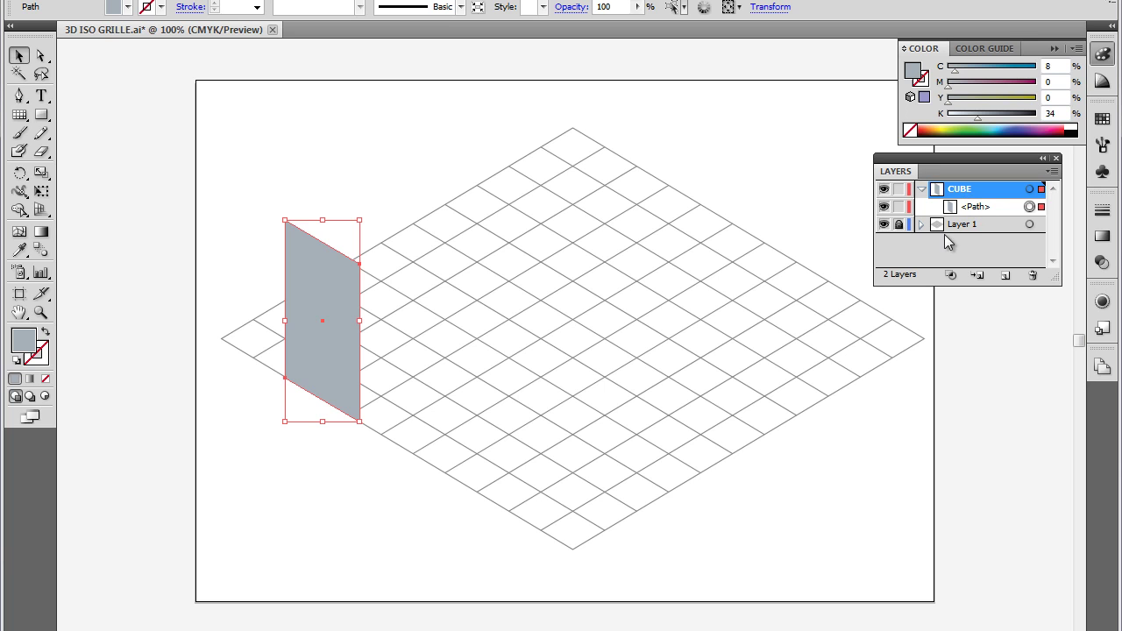
left_click(308, 493)
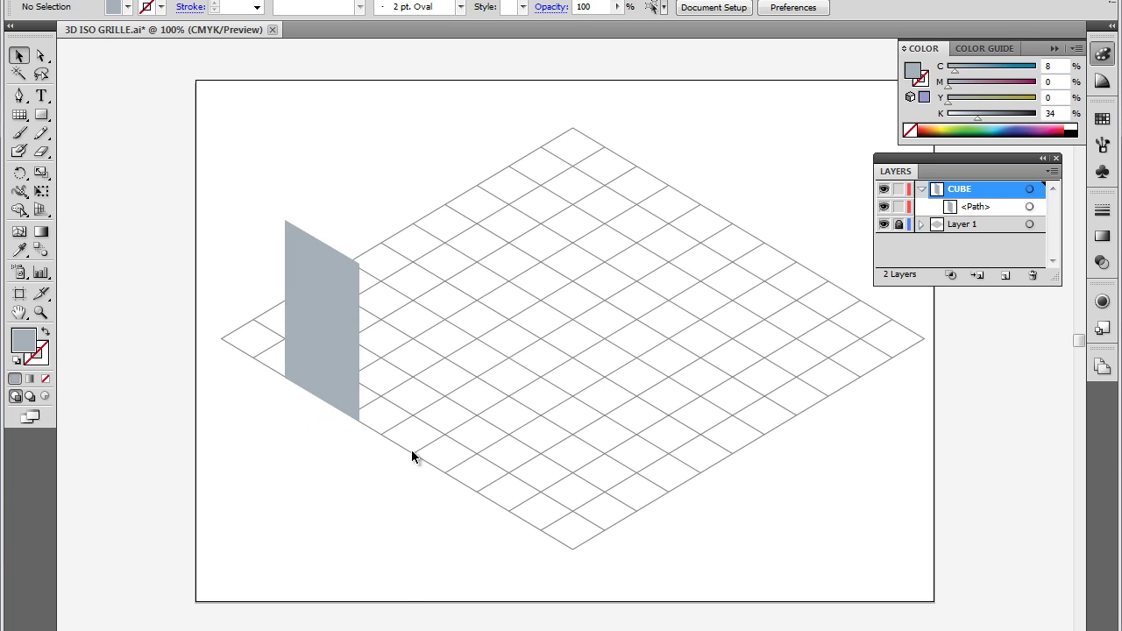
left_click(326, 304)
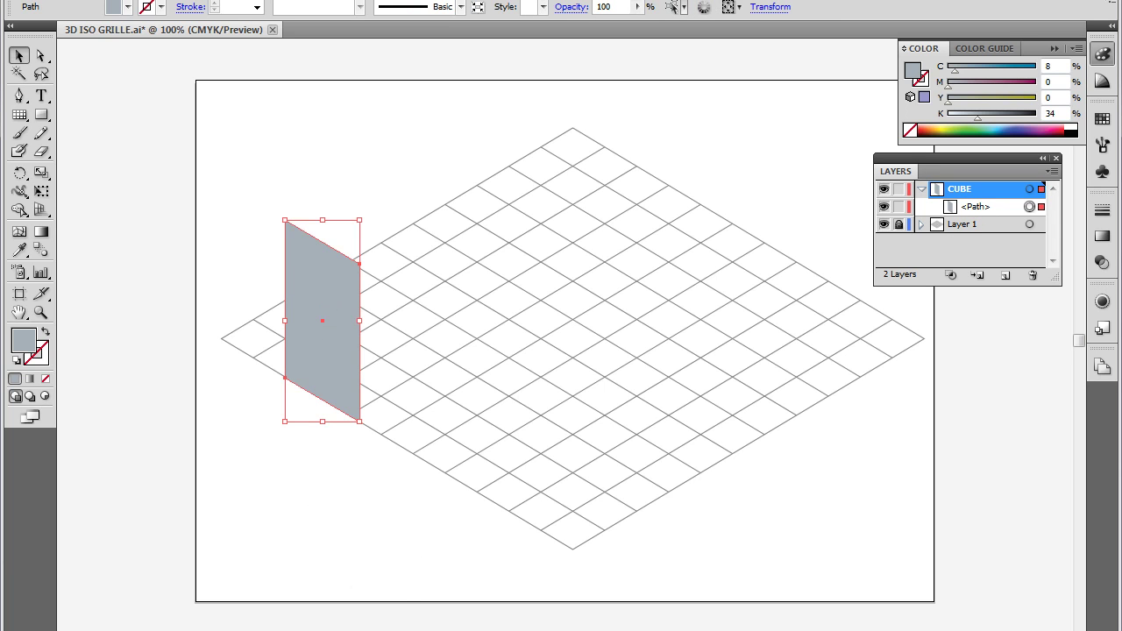
key("ctrl+shift+b")
key("ctrl+c")
key("ctrl+f")
key("ctrl+shift+b")
left_click_drag(323, 358, 272, 387)
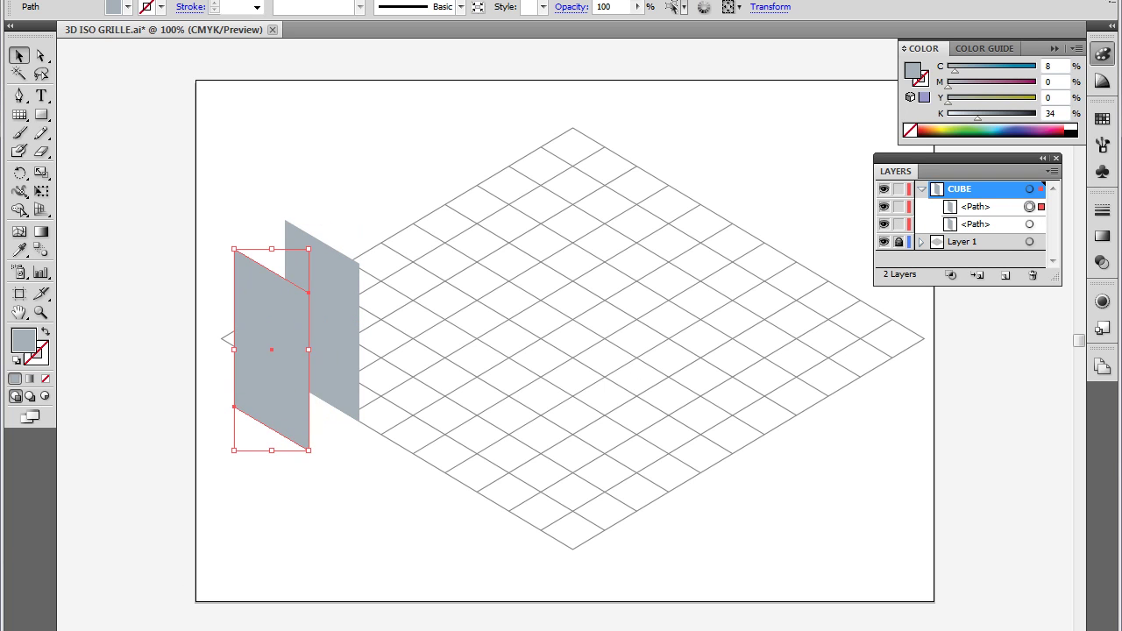
key("ctrl+z")
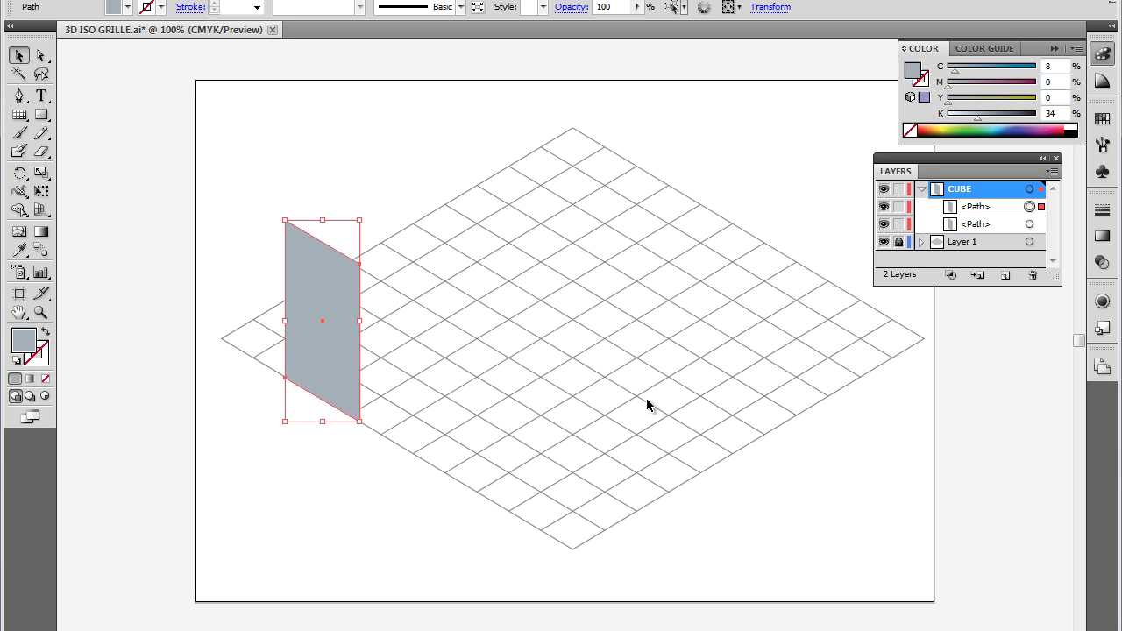
Try to form the right face from the copy's two left corners and darken its fill to K 52
left_click(40, 56)
left_click(309, 469)
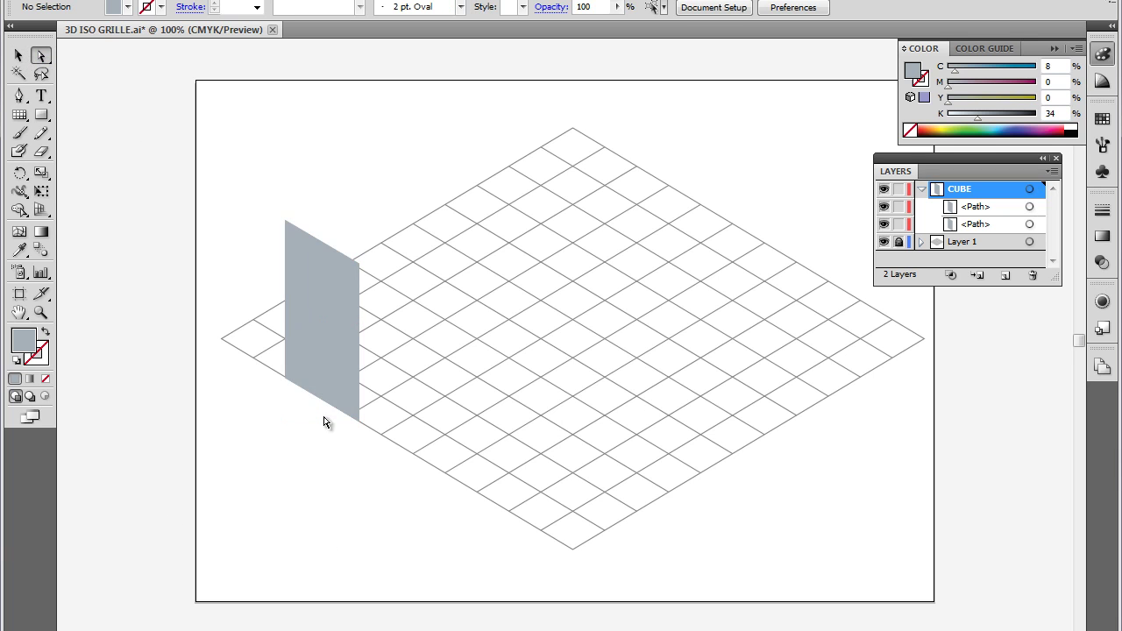
left_click(285, 222)
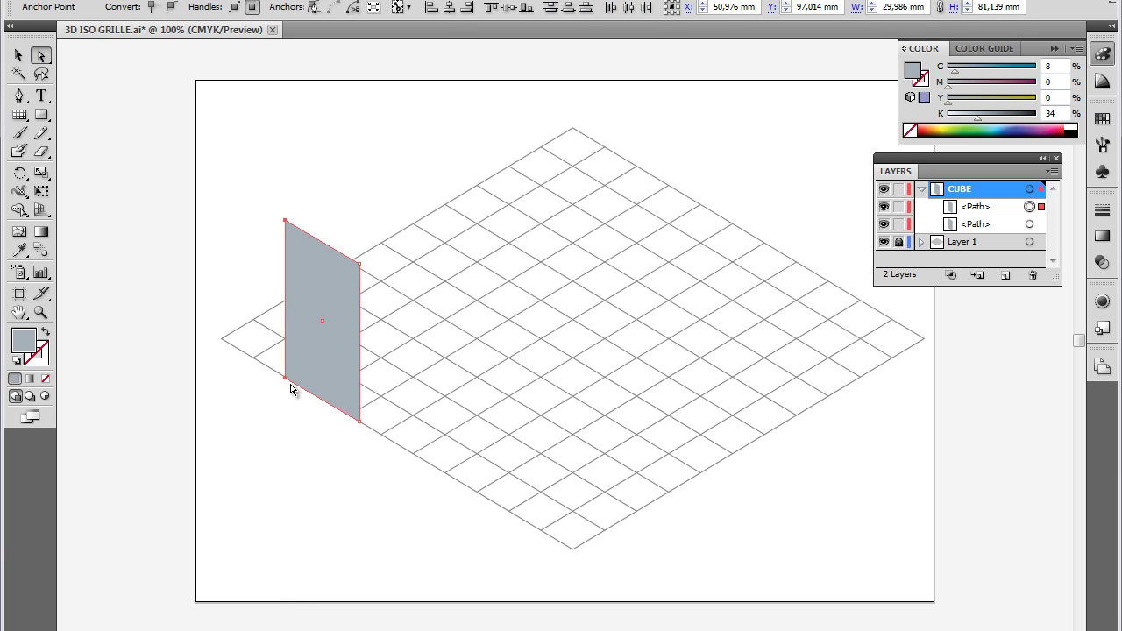
left_click_drag(286, 378, 430, 384)
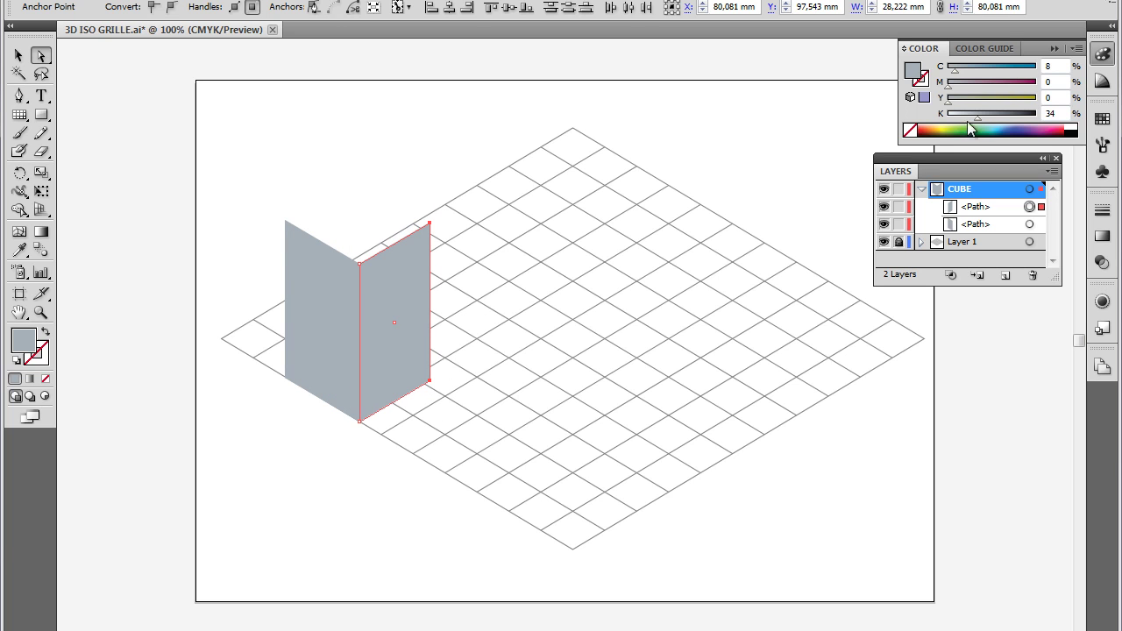
left_click_drag(979, 117, 993, 116)
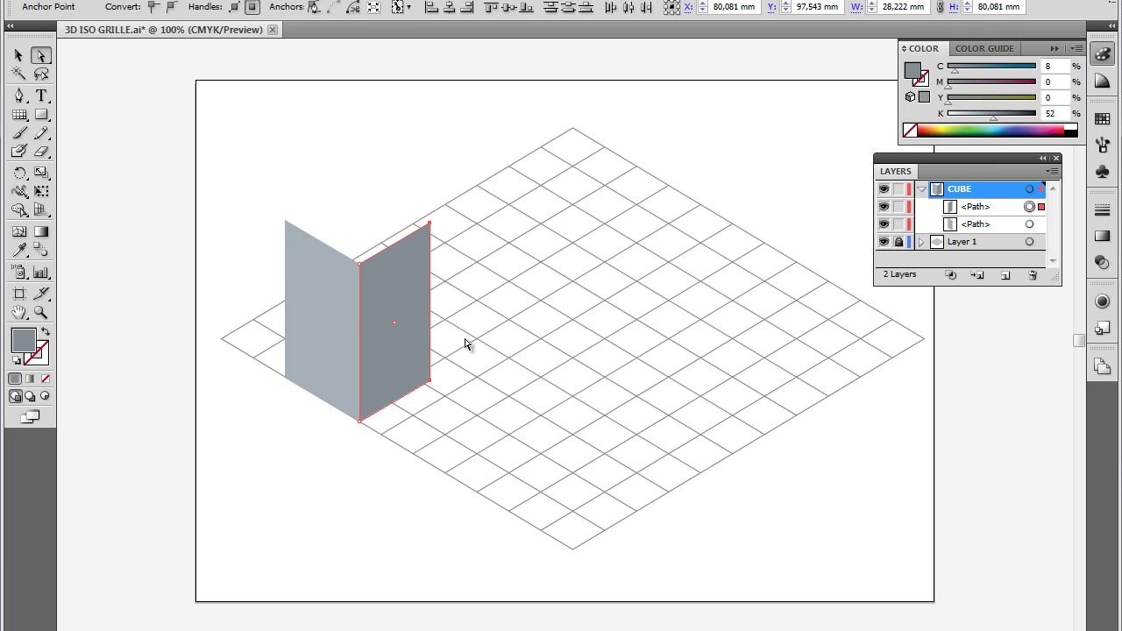
key("ctrl+z")
key("ctrl+z")
key("ctrl+z")
Try to move the left corners of both stacked faces together across to the right side of the box
left_click(40, 55)
left_click_drag(277, 187, 300, 491)
left_click_drag(261, 198, 307, 438)
left_click_drag(289, 382, 451, 397)
key("ctrl+z")
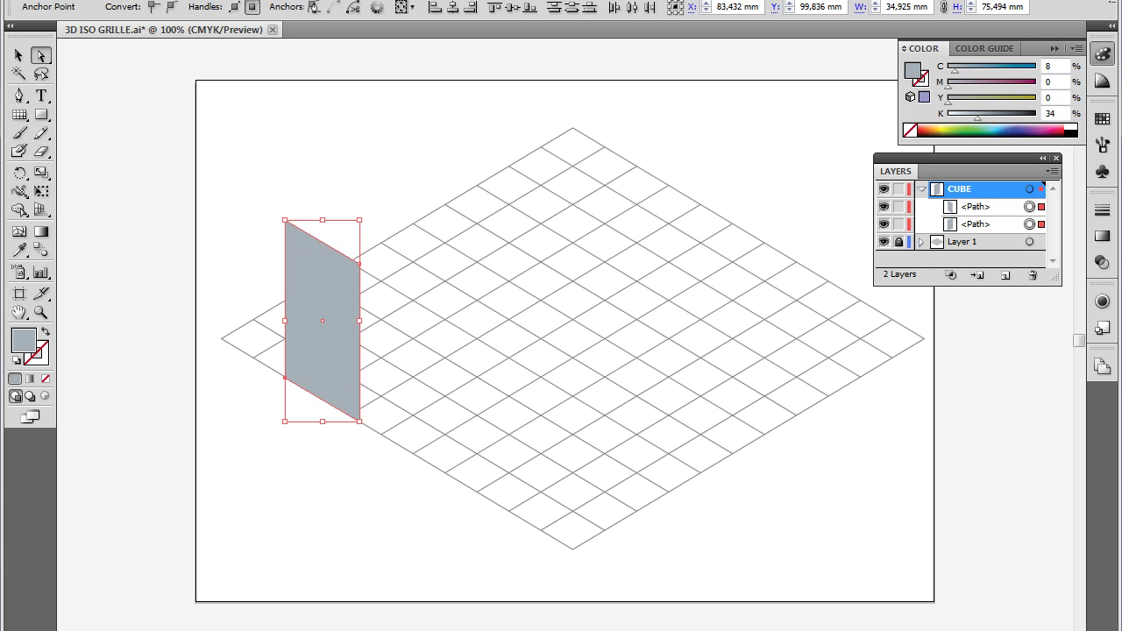
Form a right face about 26 mm wide by moving only the front copy's two left corners across, parallel to the grid lines
left_click(261, 166)
left_click(286, 221)
left_click(287, 380, "shift")
left_click_drag(286, 379, 425, 389)
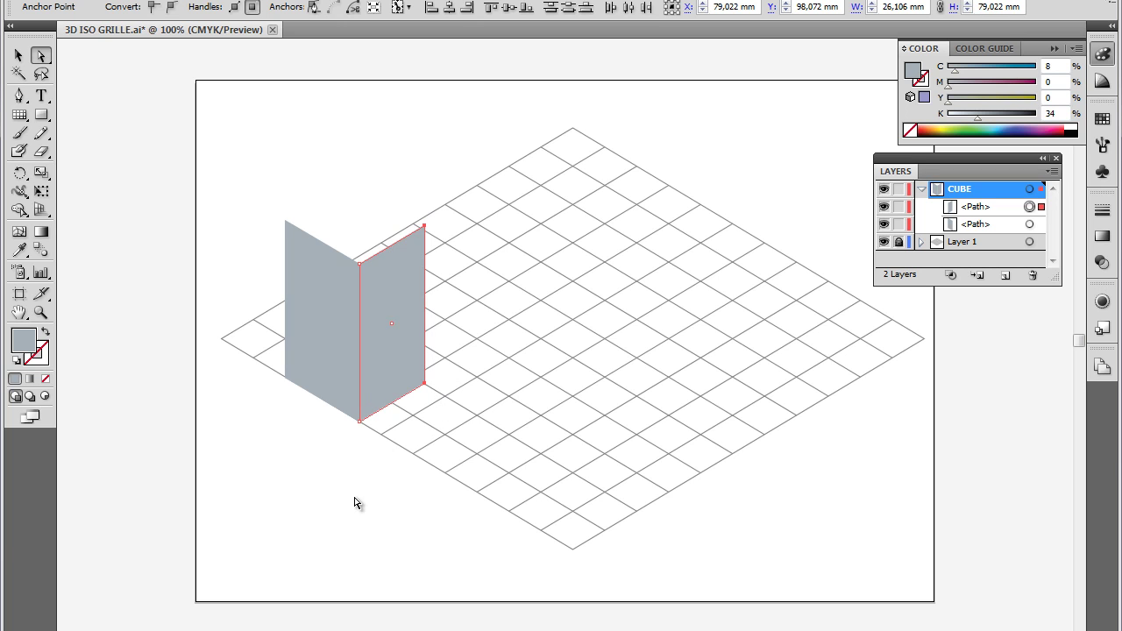
Darken the right face's fill to K 51 and clear the selection
left_click_drag(977, 118, 996, 121)
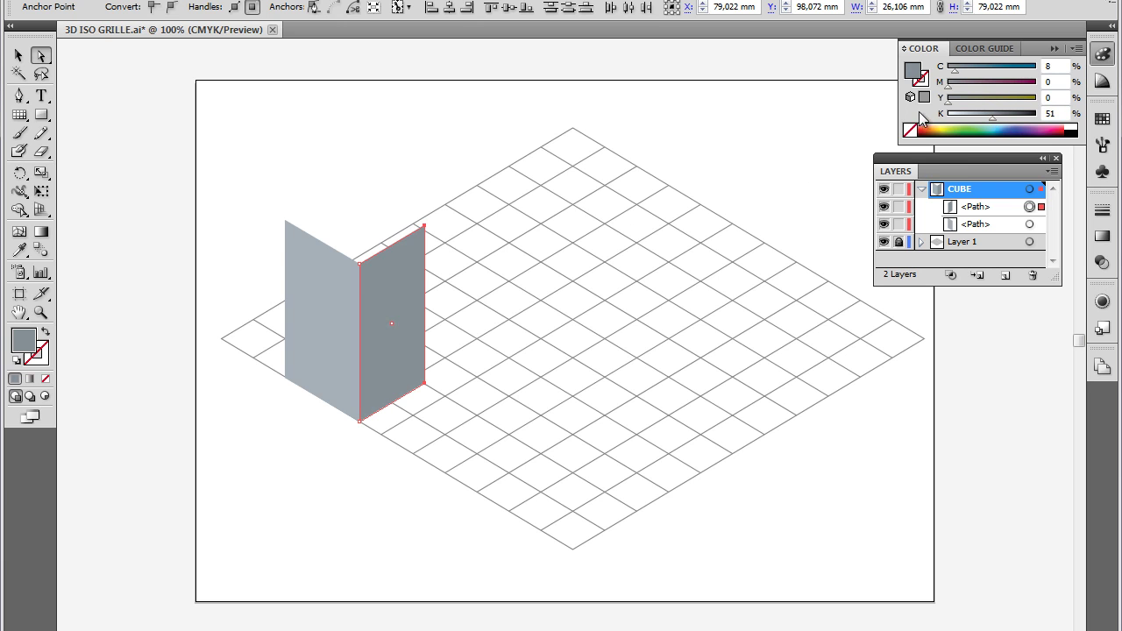
key("v")
left_click(143, 89)
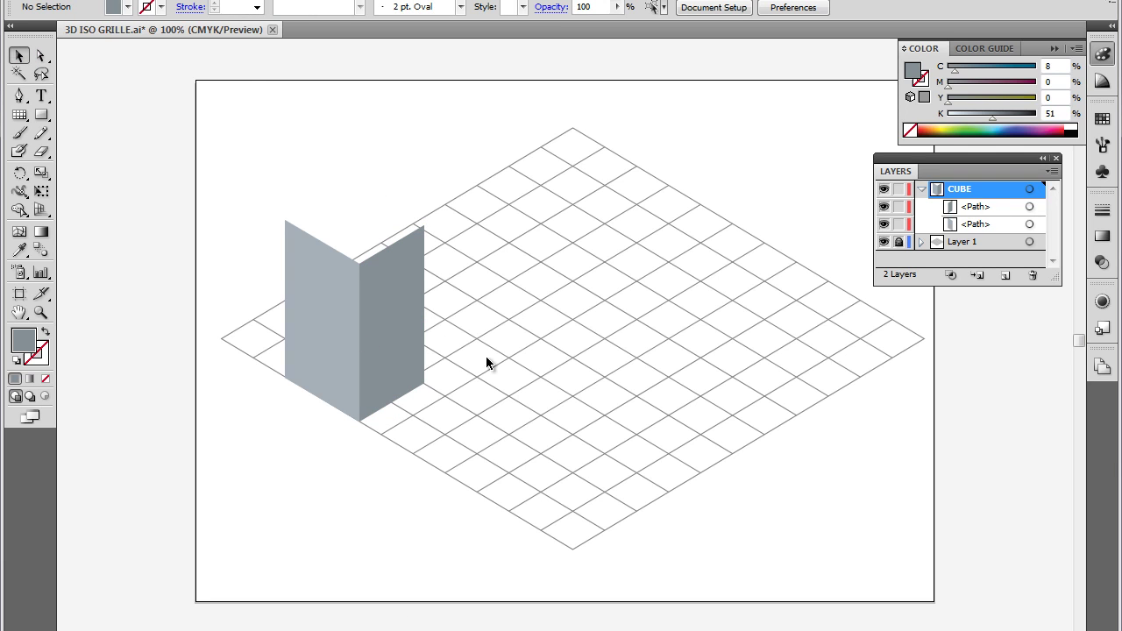
Duplicate the right face in place, in front of the original
left_click(402, 342)
key("ctrl")
key("ctrl+c")
key("ctrl+f")
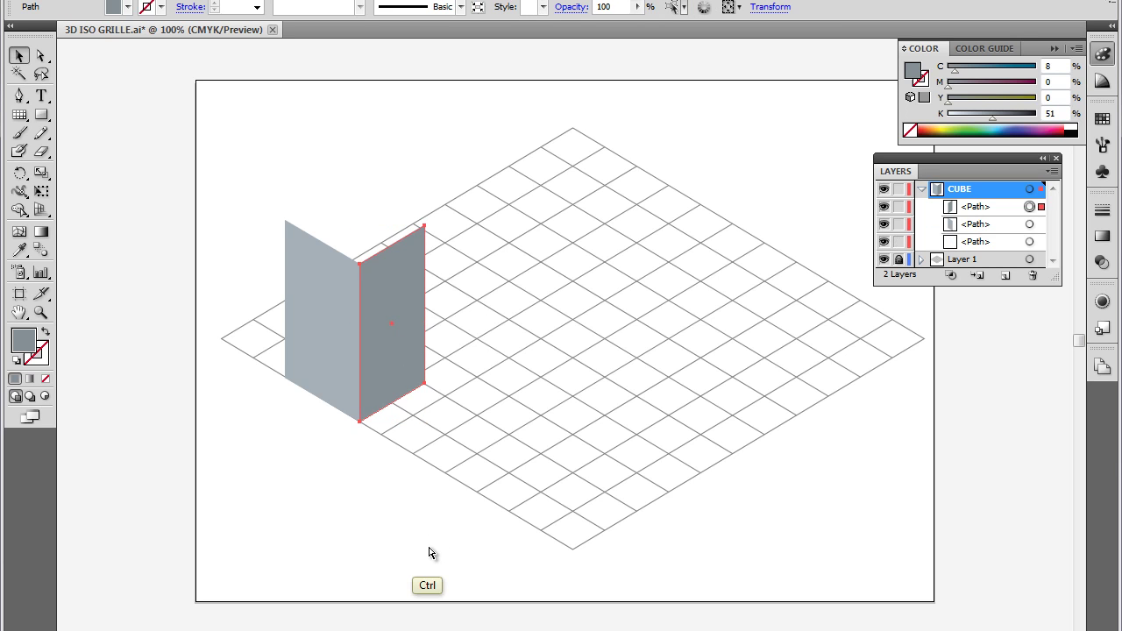
Form the box's top face by moving the right-face copy's two bottom corners up until they meet the left face's upper edge
left_click(40, 55)
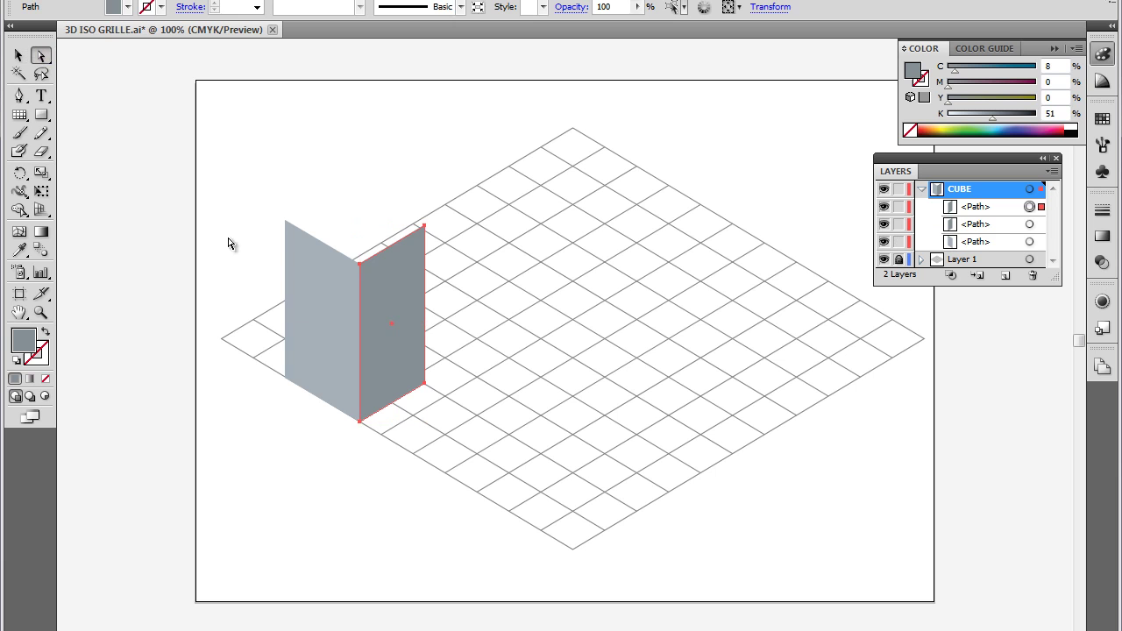
left_click(376, 451)
left_click(360, 422)
left_click(424, 384, "shift")
left_click_drag(424, 384, 351, 183)
Darken the top face's fill to K 65 and clear the selection
left_click_drag(994, 119, 1006, 118)
key("v")
left_click(312, 123)
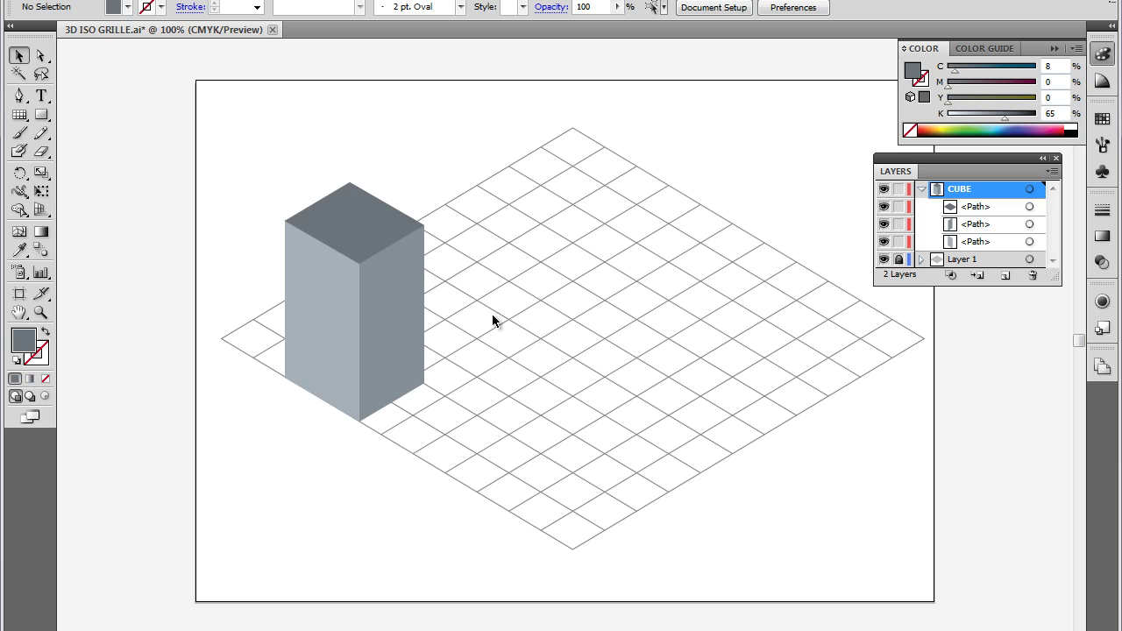
Move all three box faces together off the artboard's left edge, group them, and collapse the CUBE layer
left_click_drag(260, 192, 565, 489)
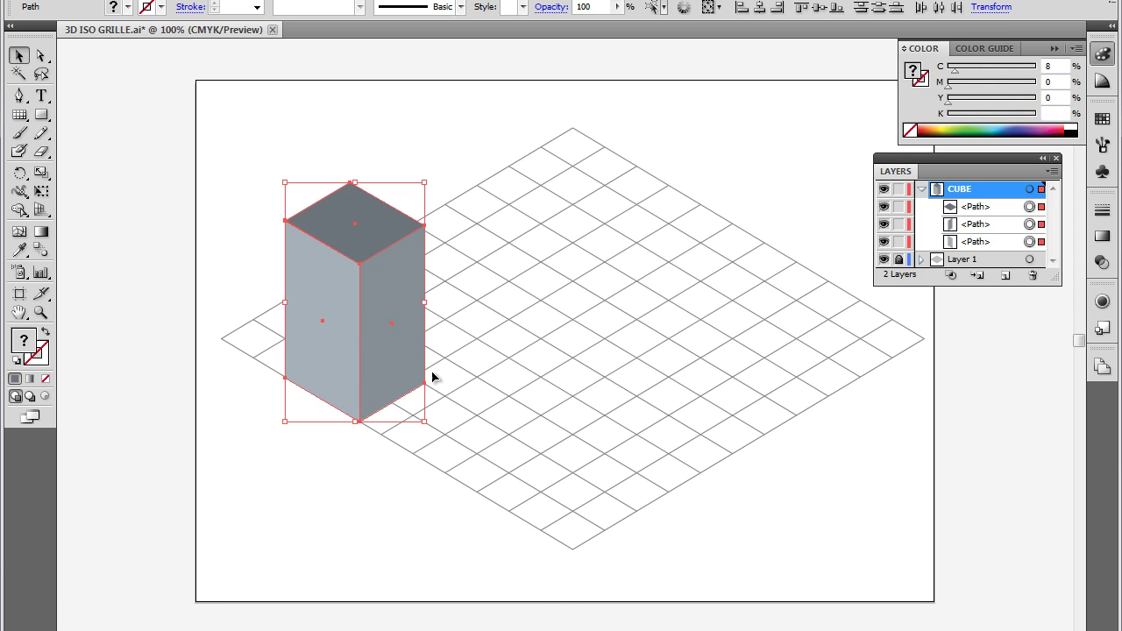
left_click_drag(344, 347, 112, 201)
left_click_drag(333, 228, 404, 250)
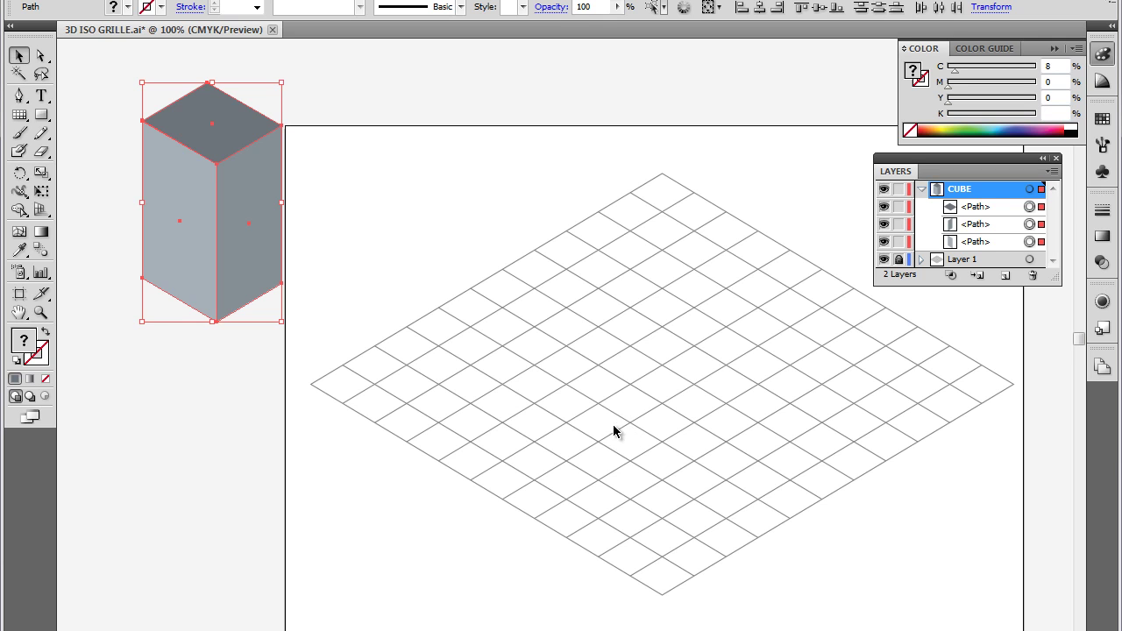
key("ctrl+g")
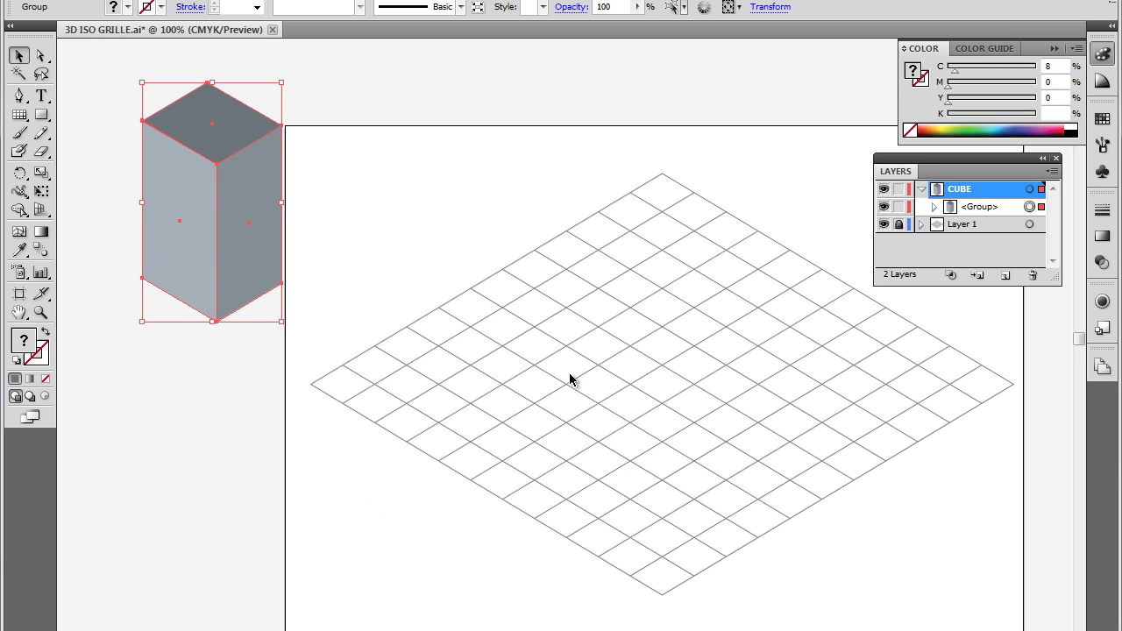
left_click(922, 189)
Save the document as cube.ai in Illustrator CS5 format, replacing the existing file of that name
key("alt+f")
left_click(149, 186)
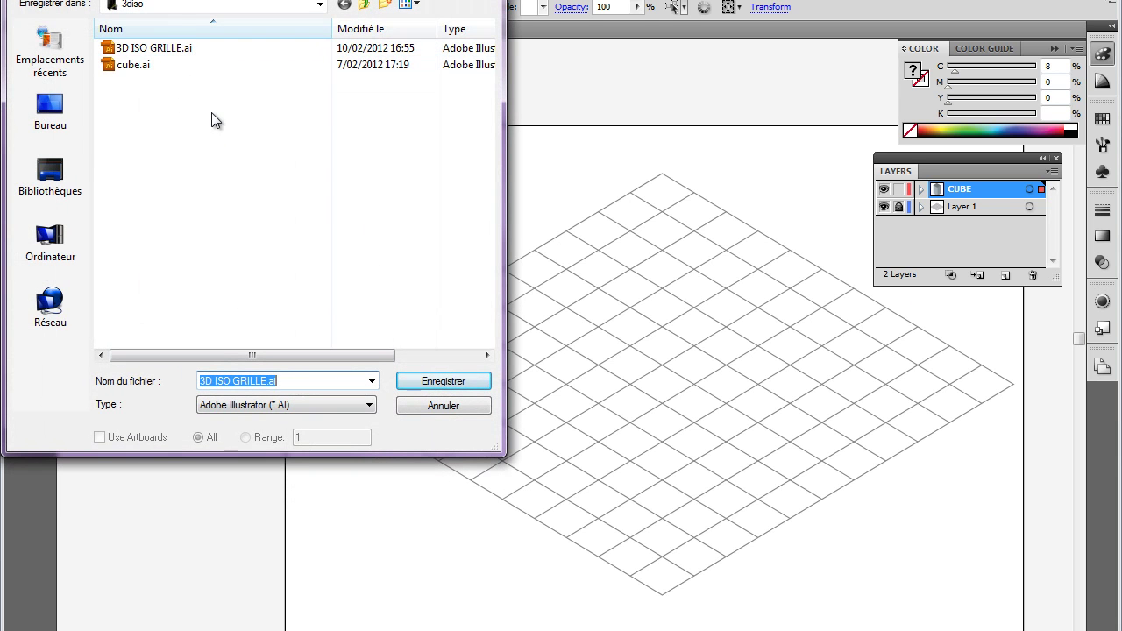
left_click(157, 65)
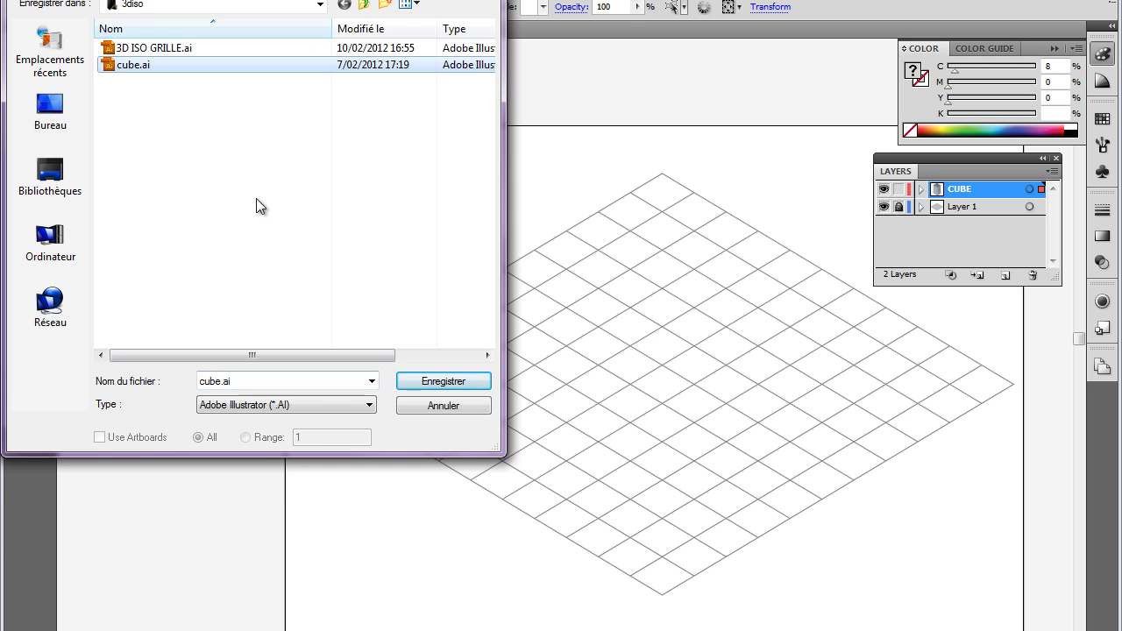
left_click(456, 386)
left_click(574, 379)
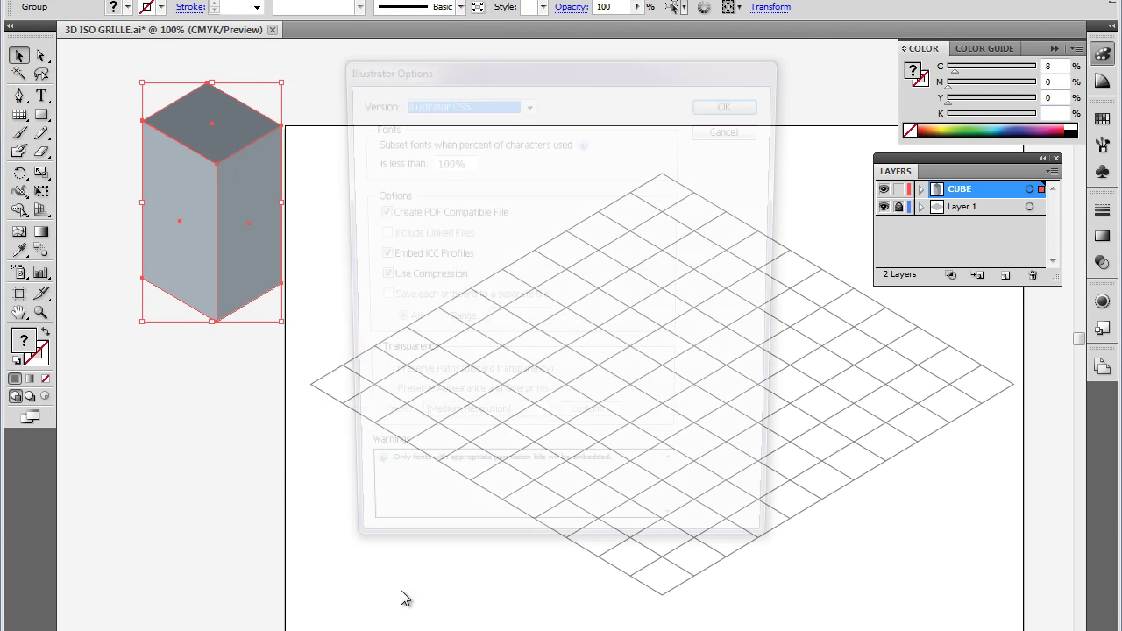
left_click(728, 104)
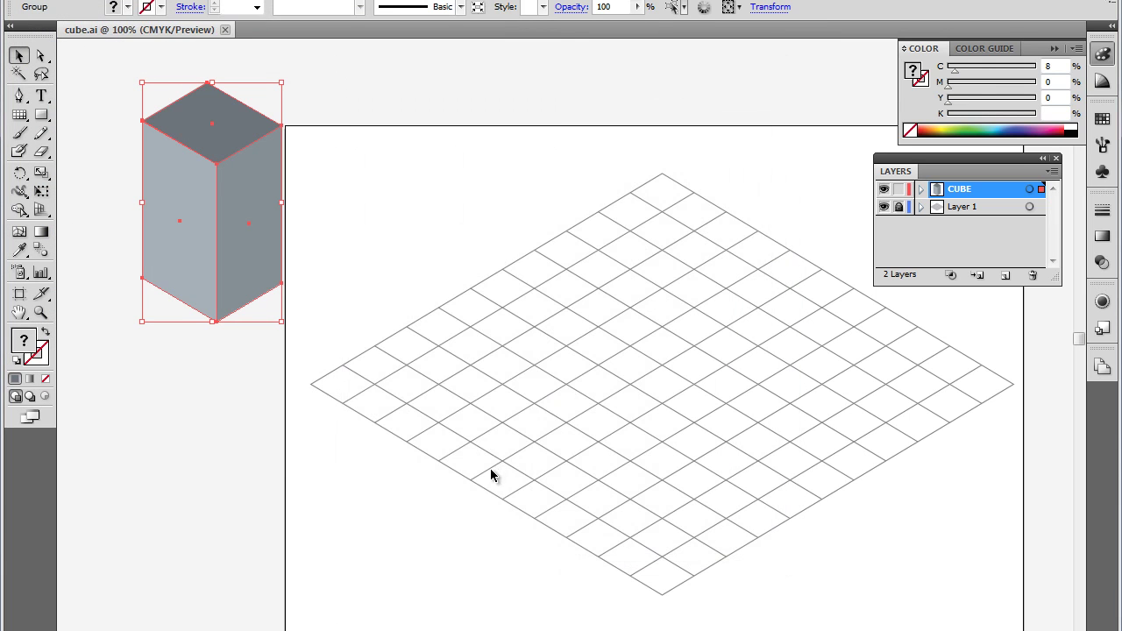